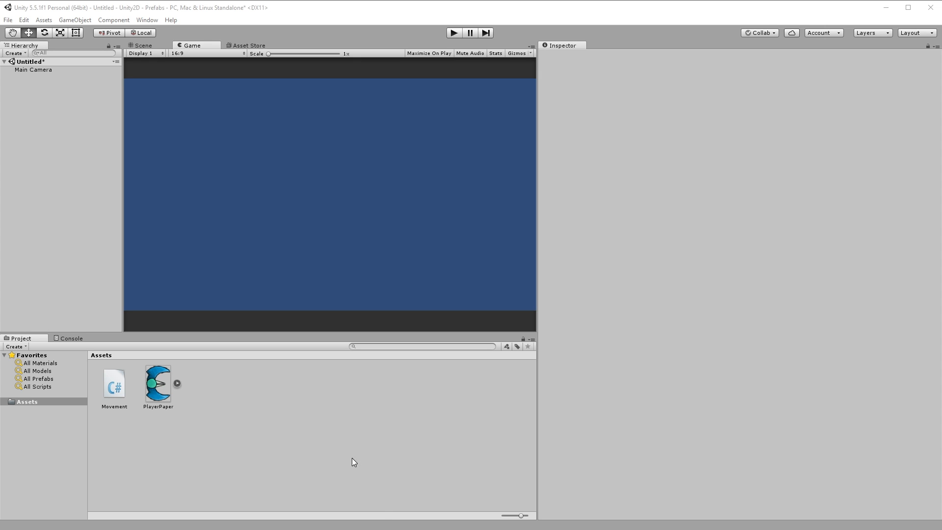
Add the PlayerPaper sprite to the scene hierarchy and rename the new object Spaceship.
drag(155, 376, 52, 142)
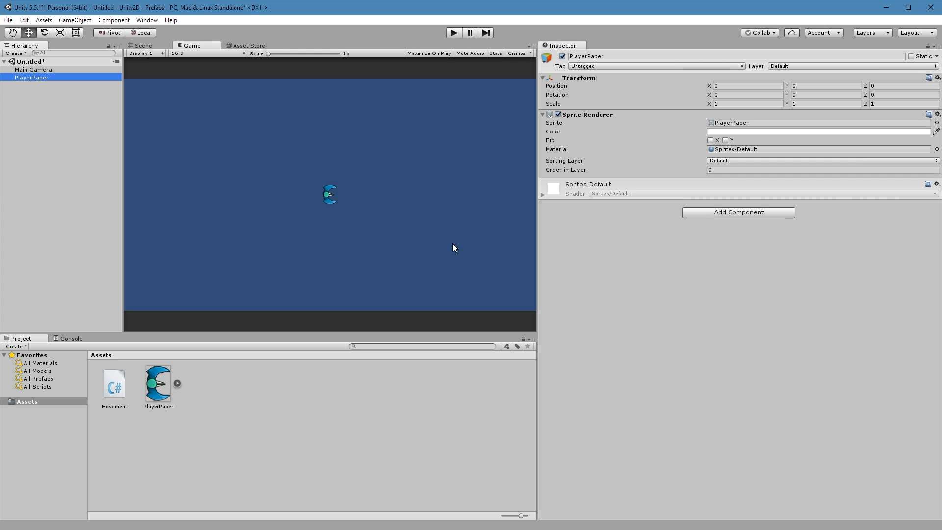
click(453, 244)
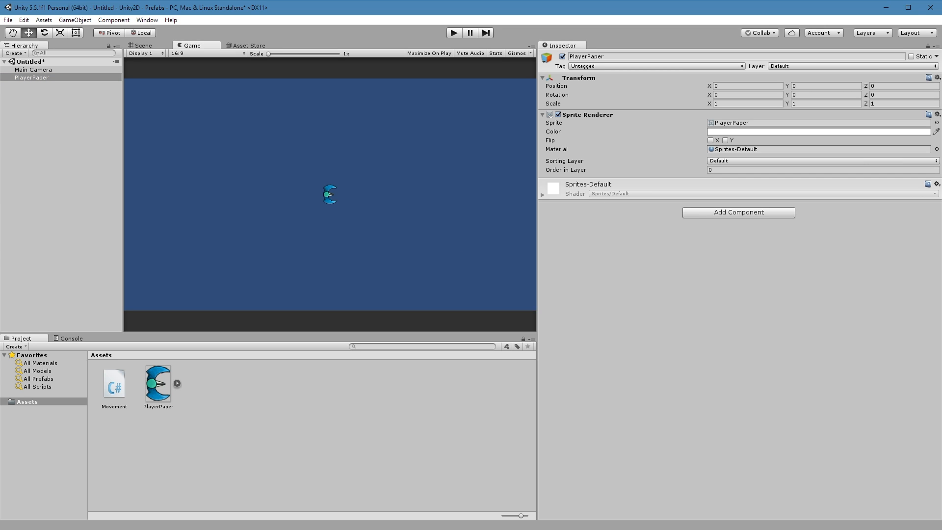
click(254, 448)
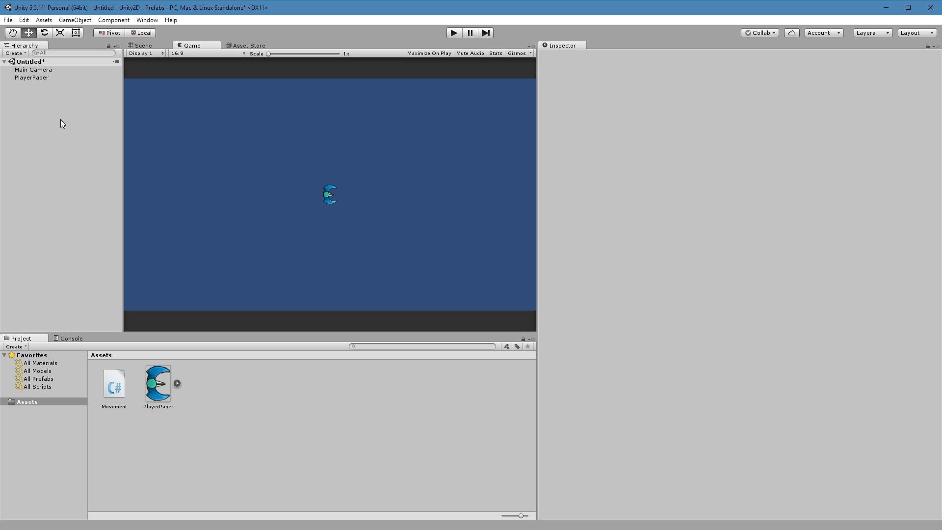
click(34, 78)
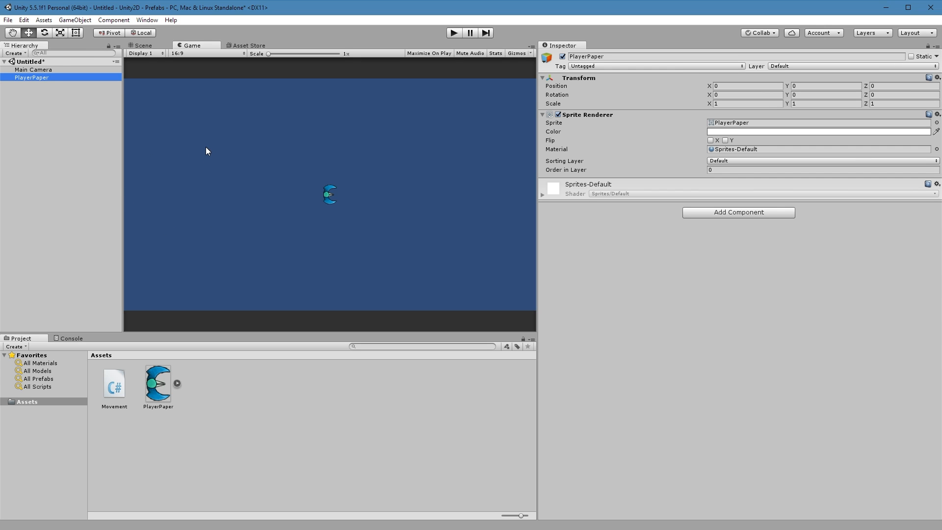
click(622, 56)
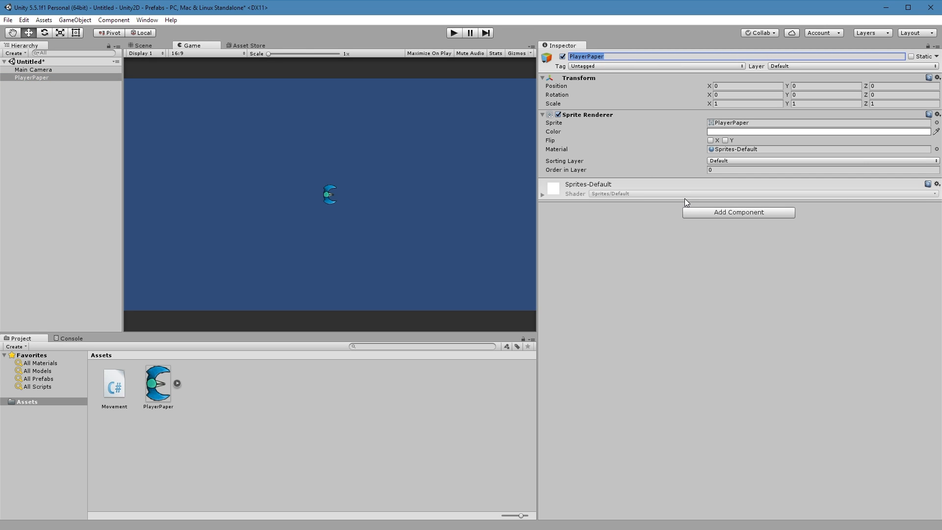
text(Spaceshi)
key(Return)
Duplicate the Spaceship object three times in the hierarchy.
click(32, 77)
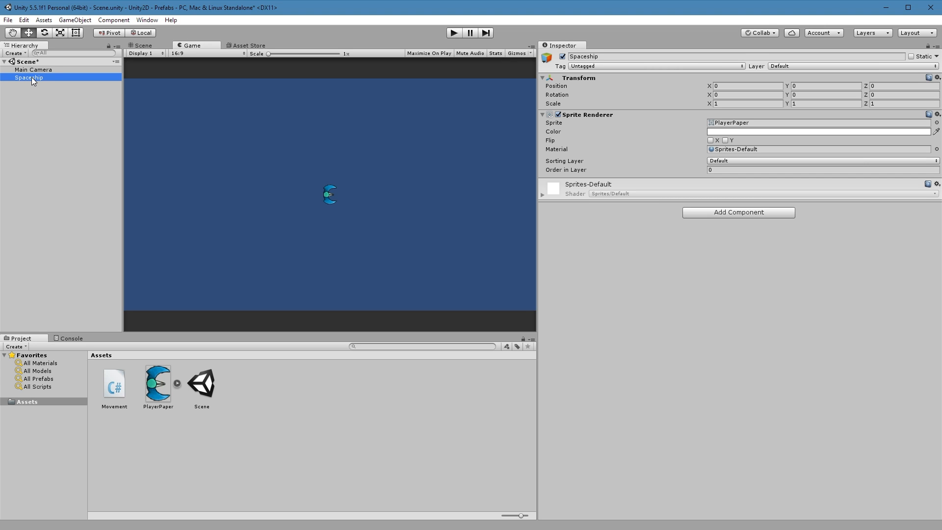
key(ctrl+d)
key(ctrl+d)
key(ctrl+d)
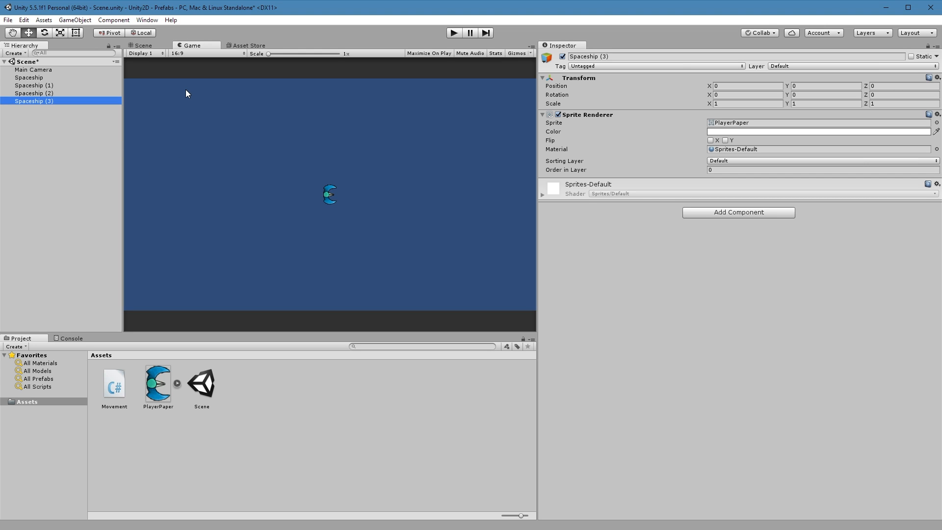
In the Scene view, move Spaceship (1) to about X -4.96, Y 2.79.
click(146, 47)
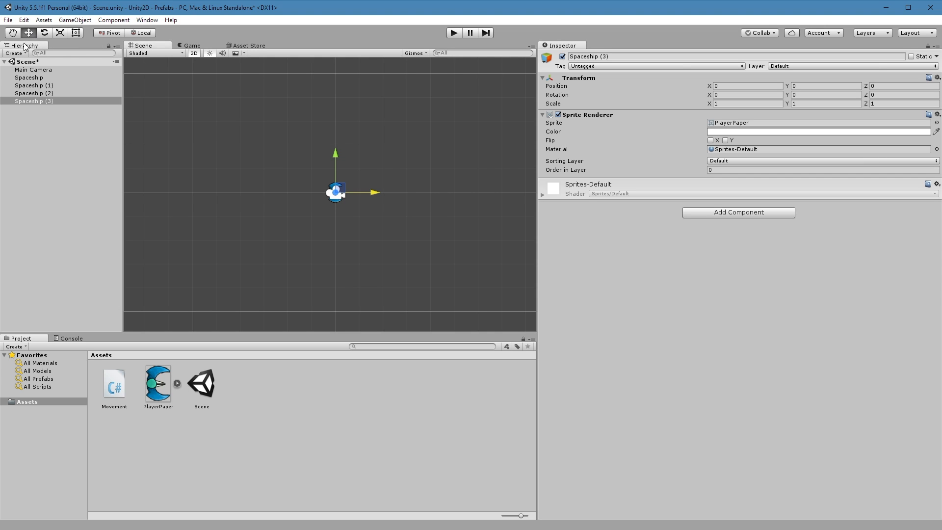
click(42, 86)
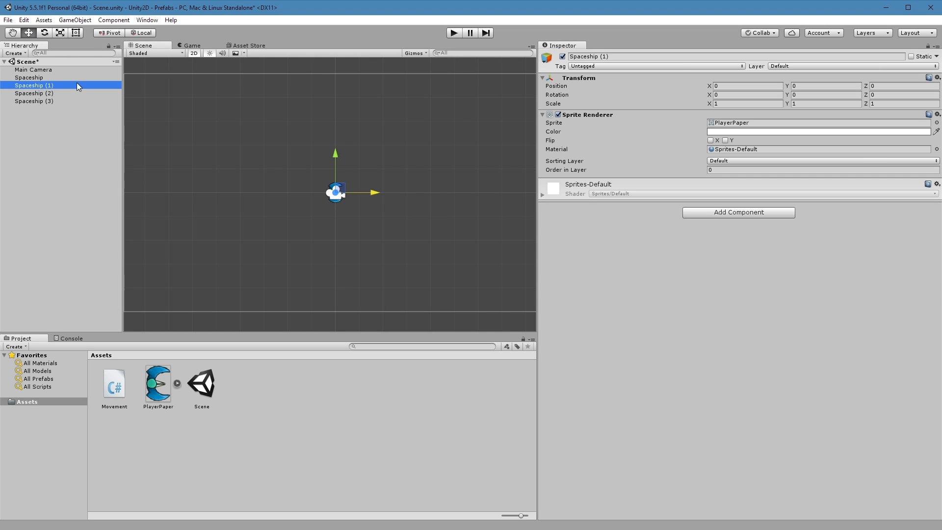
drag(333, 168, 334, 101)
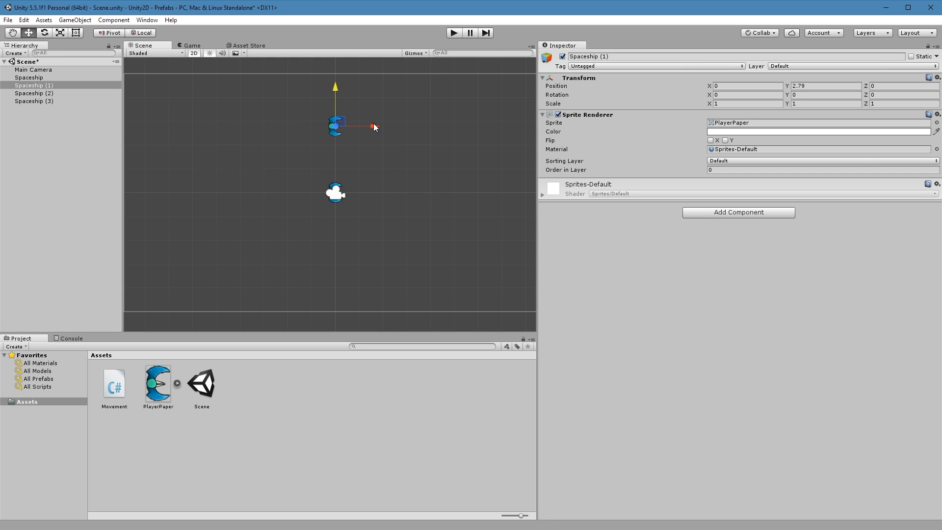
drag(377, 127, 258, 131)
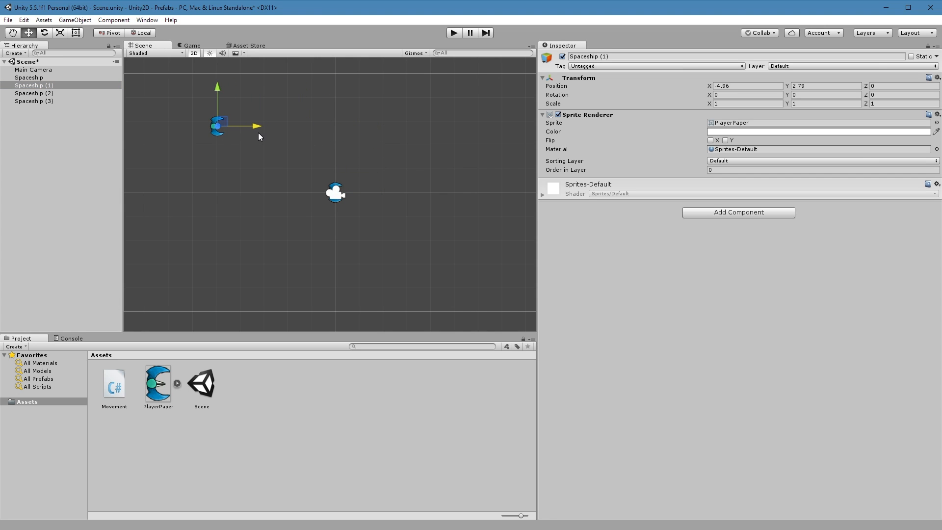
Move Spaceship (2) to about X 5.21, Y 1.78 and Spaceship (3) to about X -3.64, Y -2.94.
click(44, 94)
drag(336, 161, 336, 119)
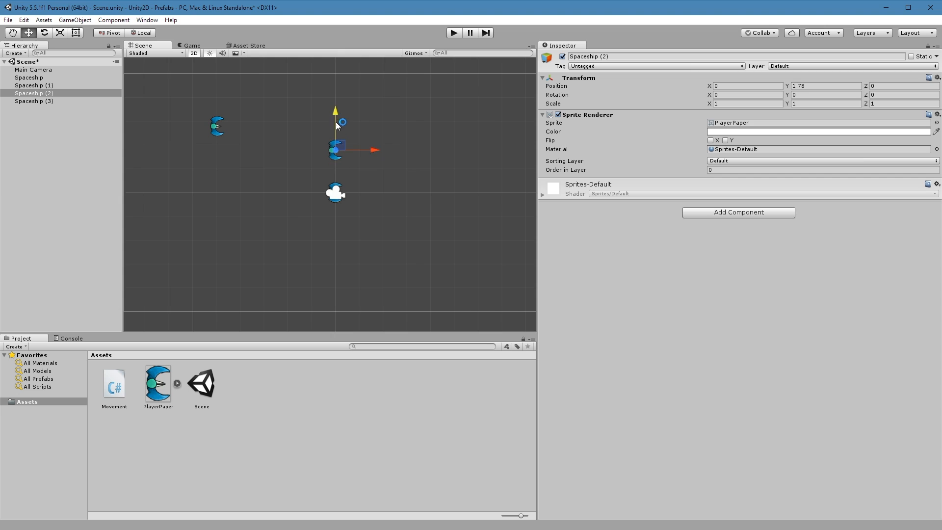
drag(374, 150, 493, 156)
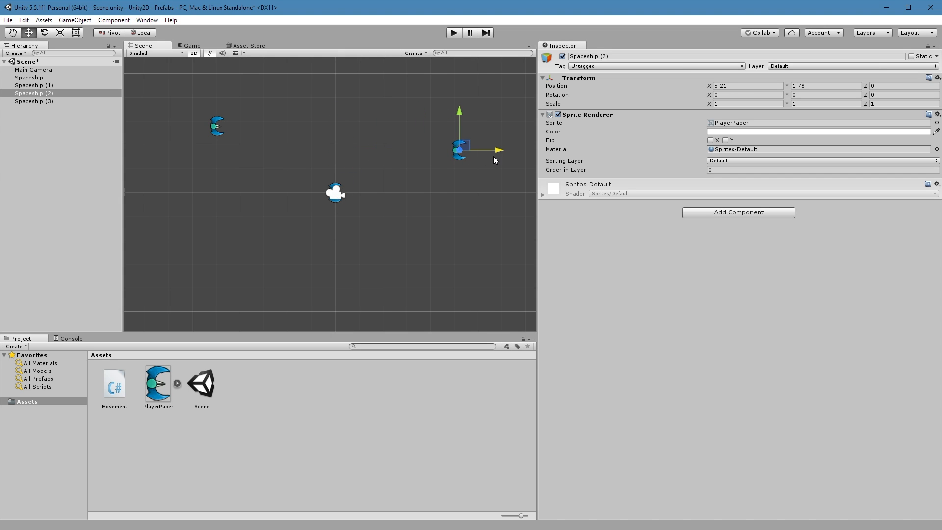
click(47, 101)
drag(336, 154, 288, 275)
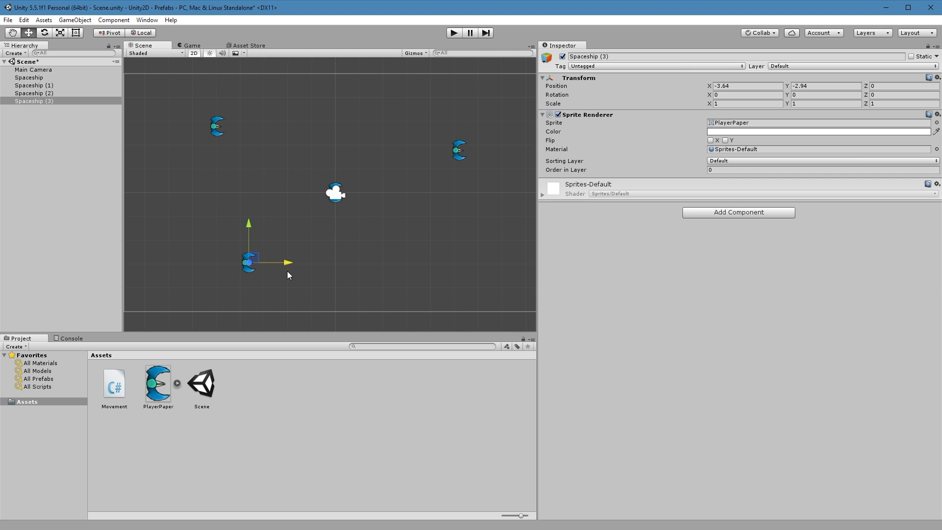
Check the arrangement of the four ships in the Game view with a brief run of the game.
click(40, 76)
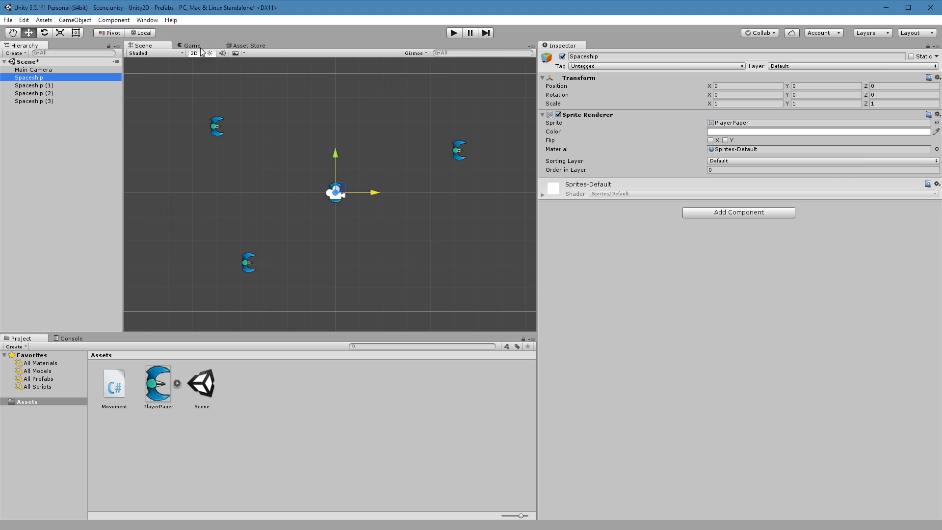
click(197, 45)
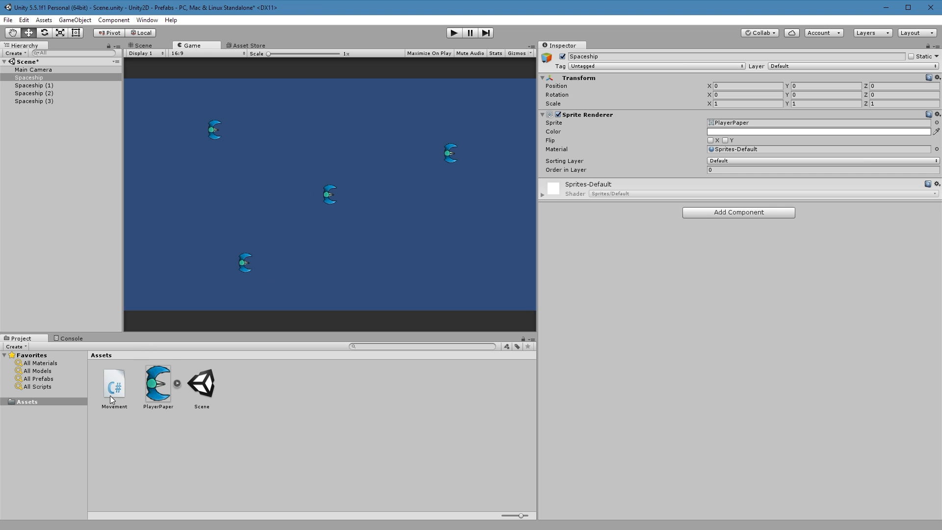
click(452, 33)
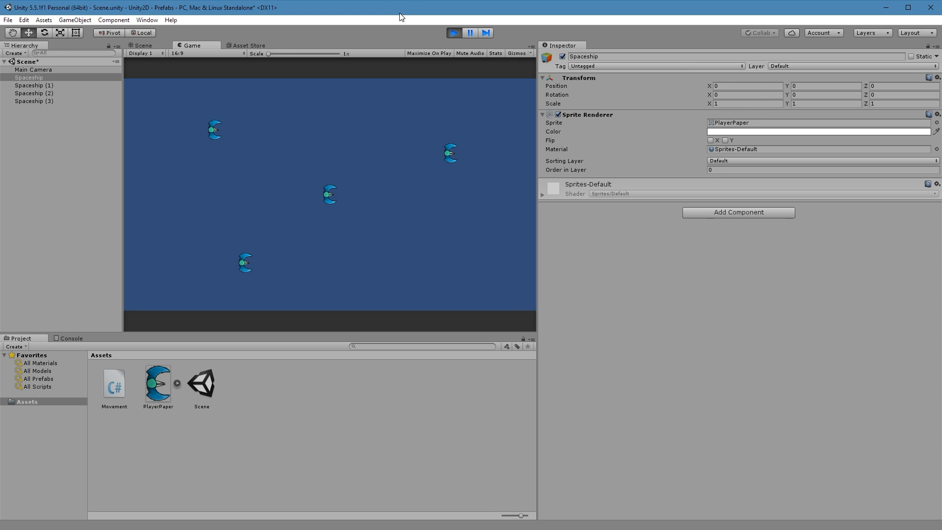
click(454, 33)
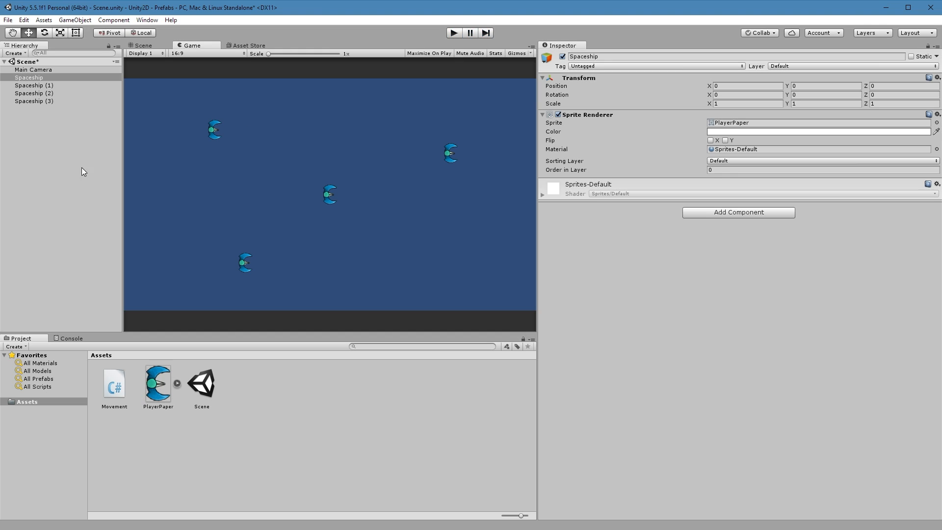
Add the Movement script as a component to the original Spaceship object.
click(27, 77)
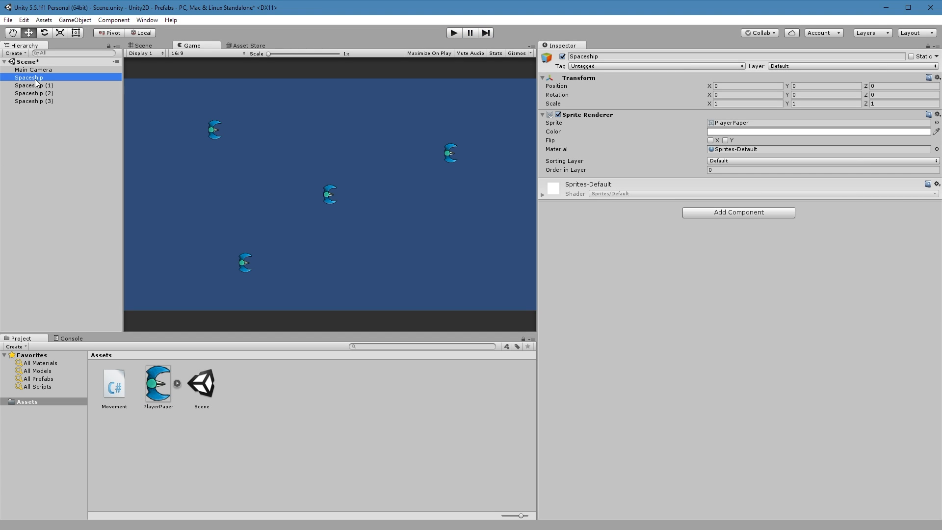
click(728, 214)
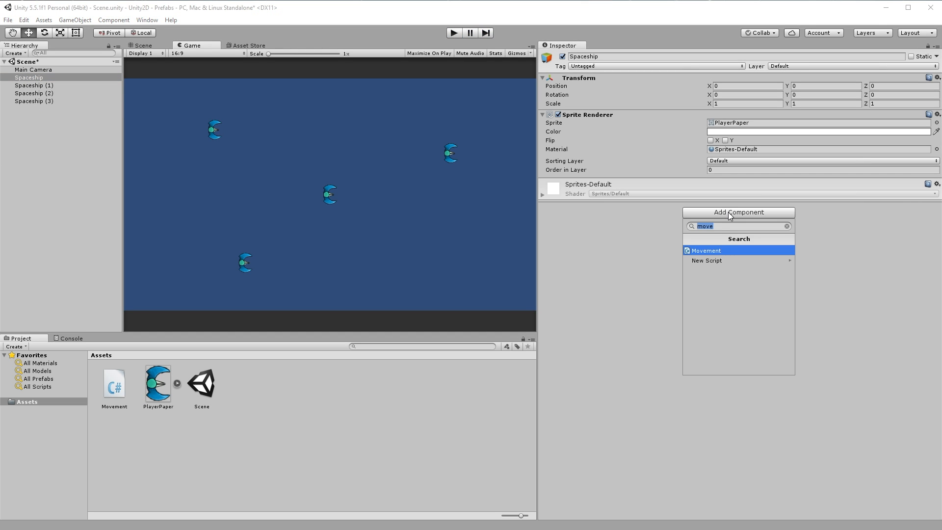
click(713, 251)
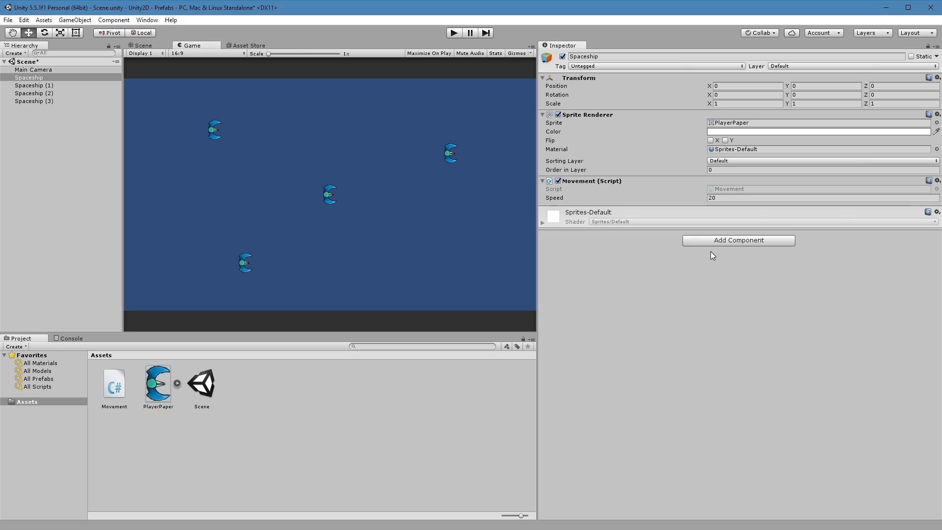
Run the game, steer the ship up, down, left and right to test its movement, and stop the run.
click(455, 33)
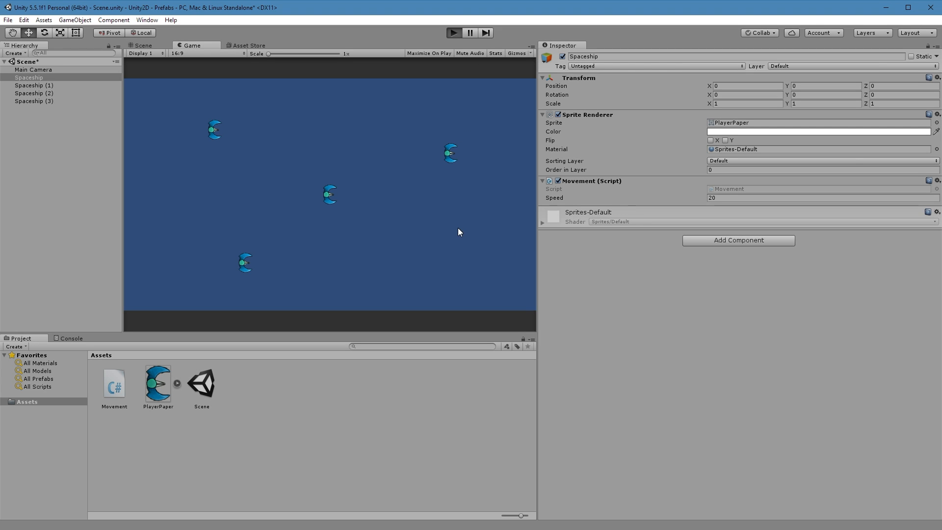
key(Up)
key(Down)
key(Up)
key(Left)
key(Right)
key(Down)
key(Left)
key(Up)
key(Right)
key(Down)
key(Left)
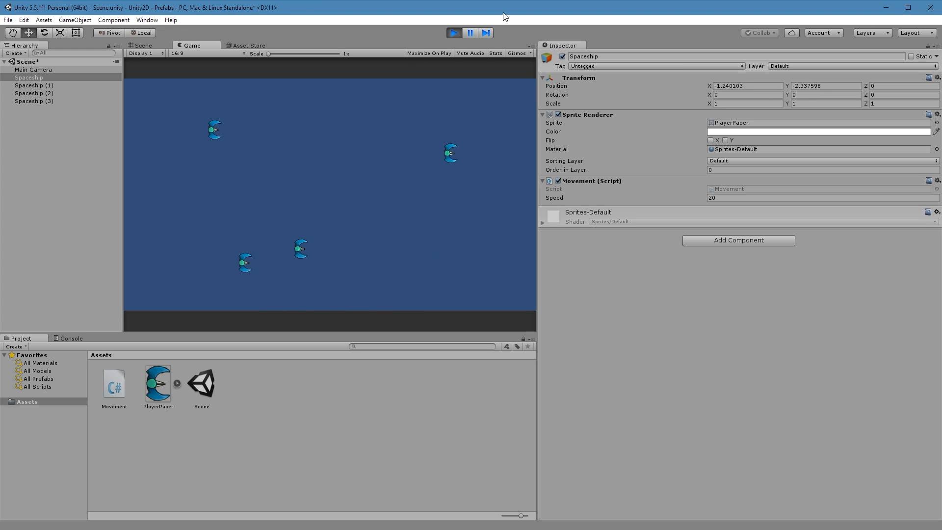
click(455, 34)
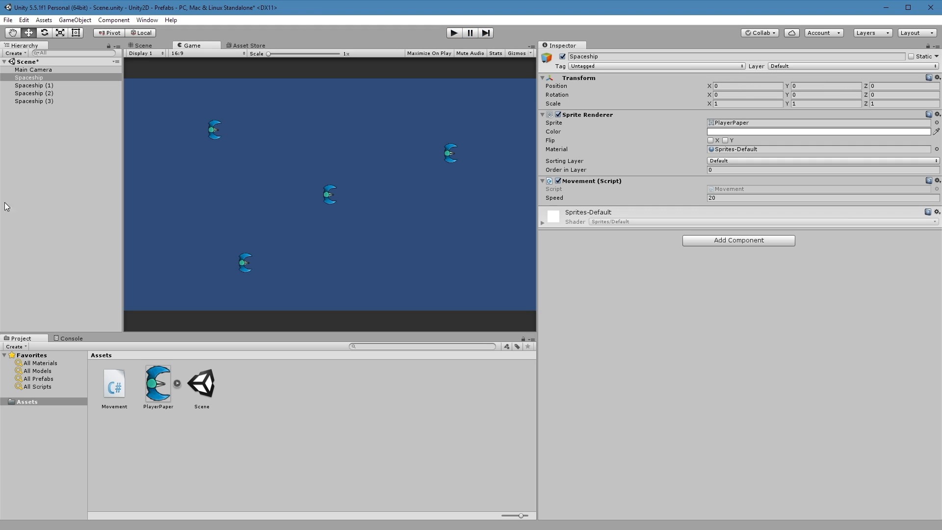
Add the Movement script component to Spaceship (1).
click(42, 85)
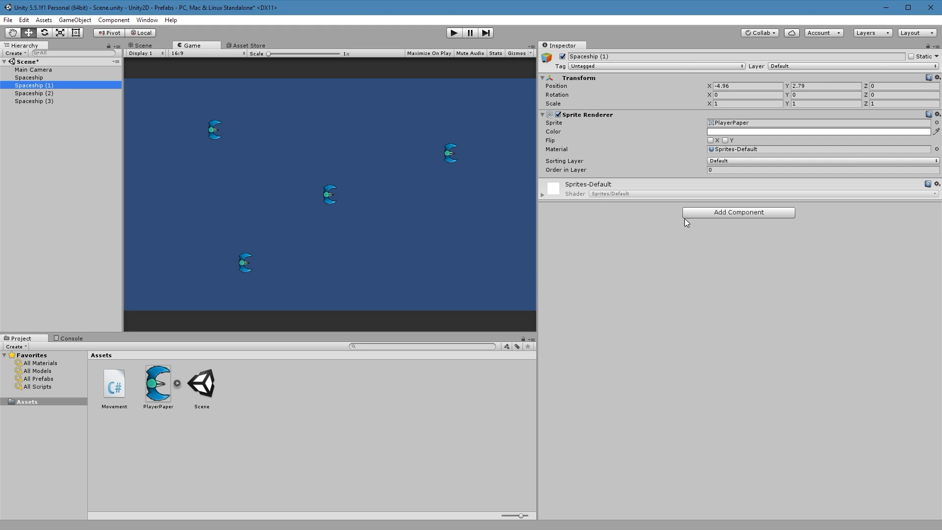
click(719, 214)
text(mov)
click(714, 249)
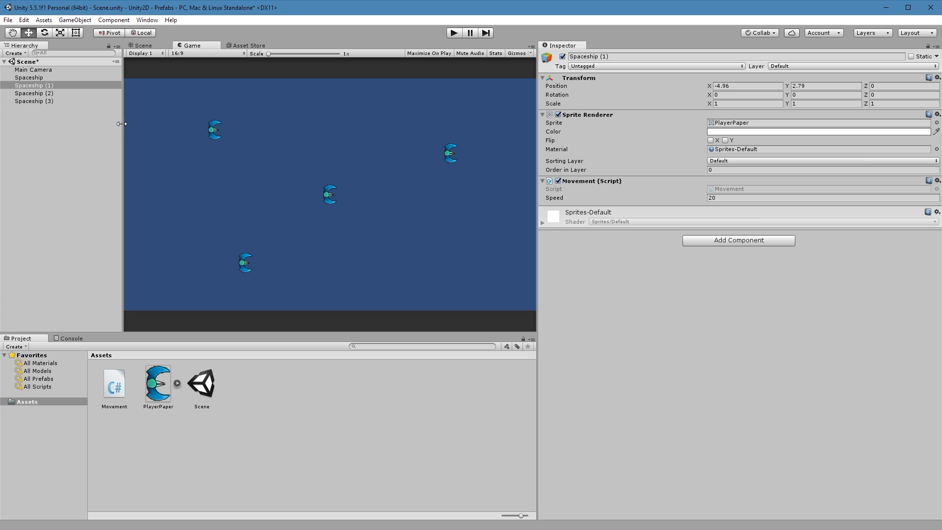
Add the Movement script component to Spaceship (2).
click(33, 93)
click(703, 212)
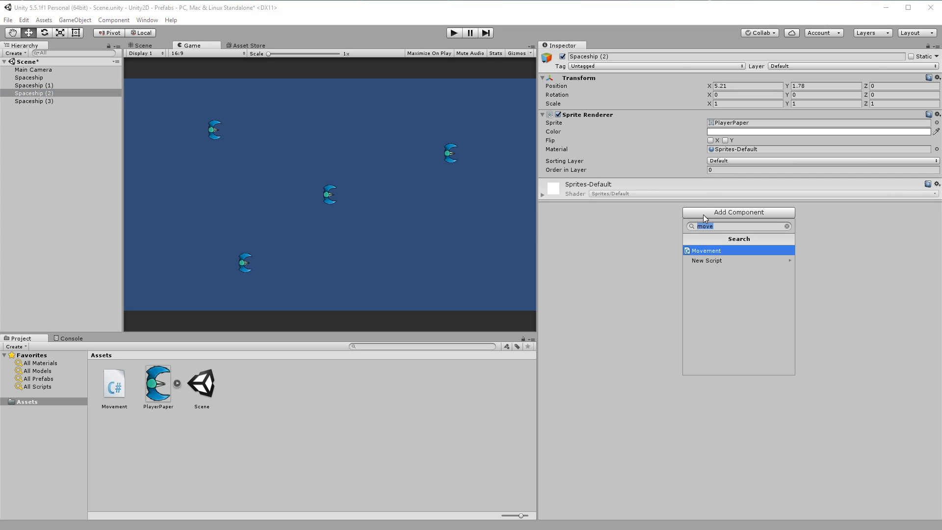
click(702, 258)
click(47, 95)
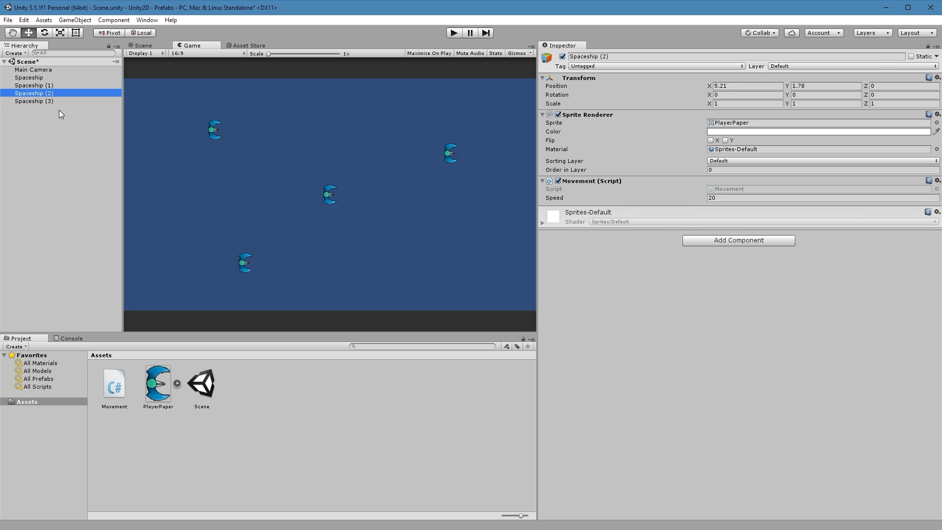
Add the Movement script component to Spaceship (3).
click(90, 108)
click(40, 98)
click(707, 212)
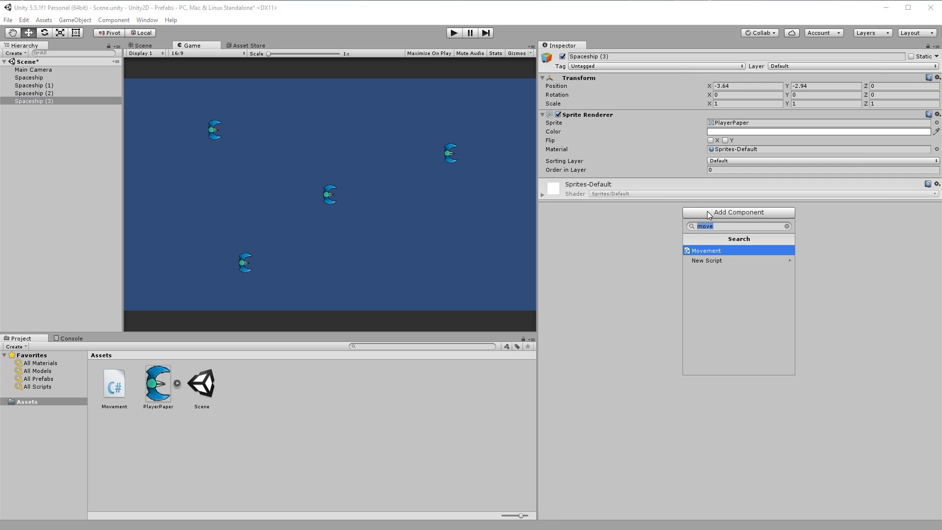
click(715, 257)
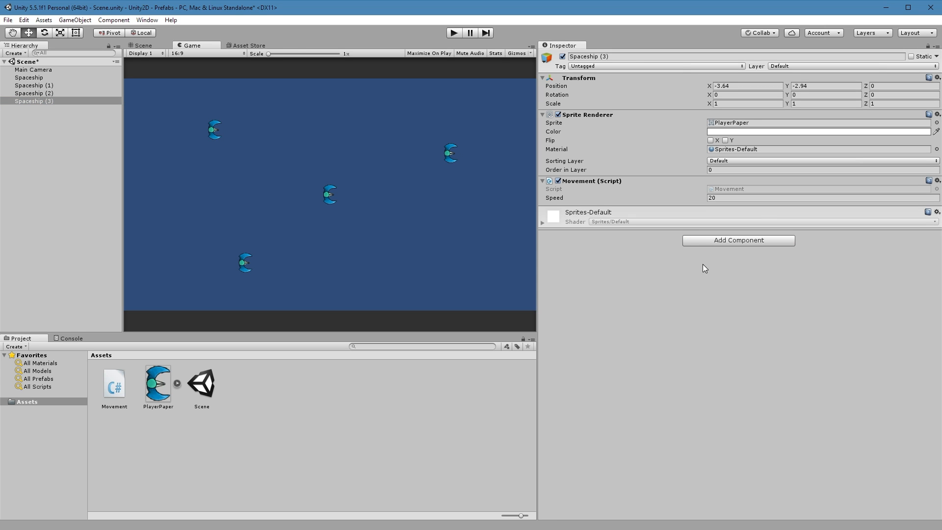
Run the game to test moving all four ships together, and stop the run.
click(454, 33)
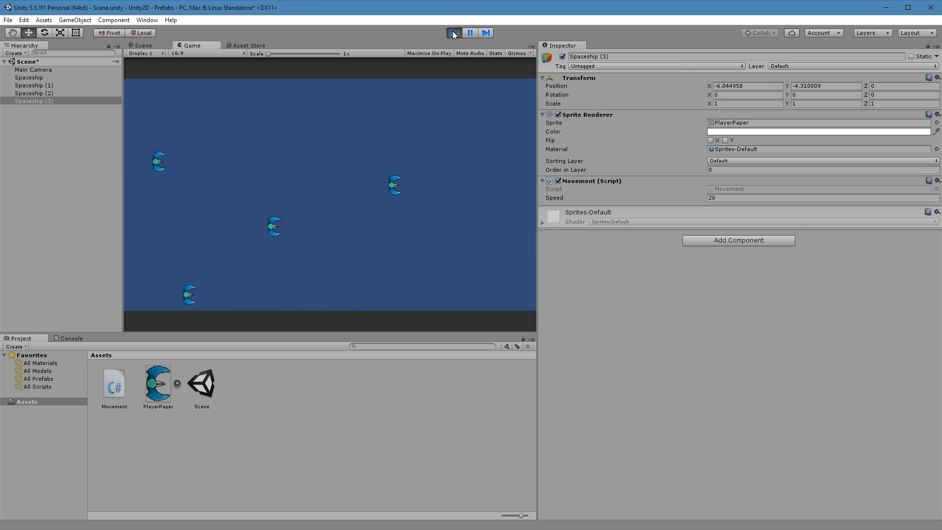
click(453, 34)
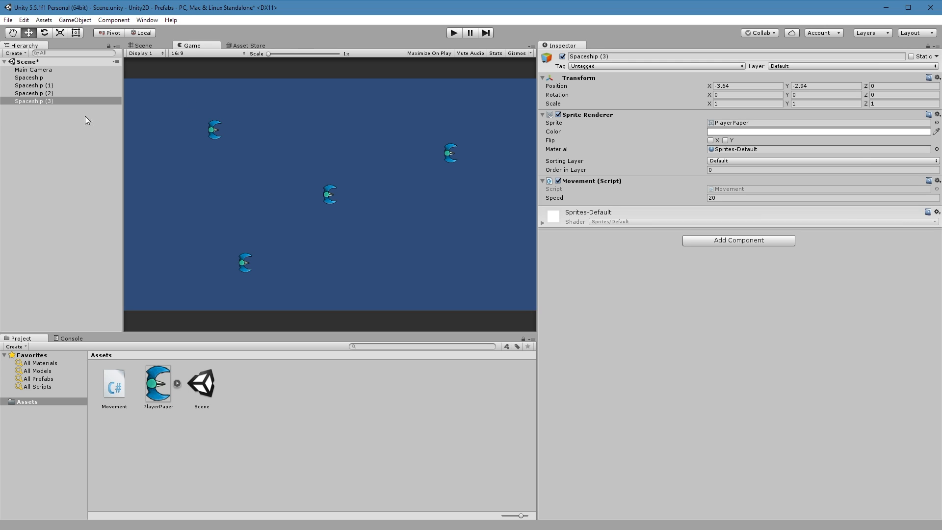
Delete the three duplicates, Spaceship (1) to Spaceship (3), from the hierarchy.
shift+click(52, 88)
key(Delete)
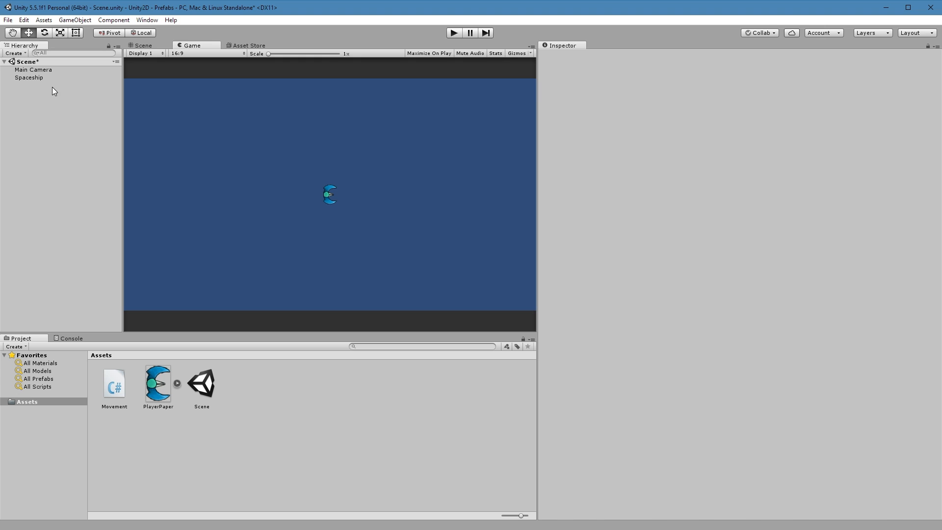
Remove the Movement script component from the Spaceship object.
click(35, 70)
click(36, 78)
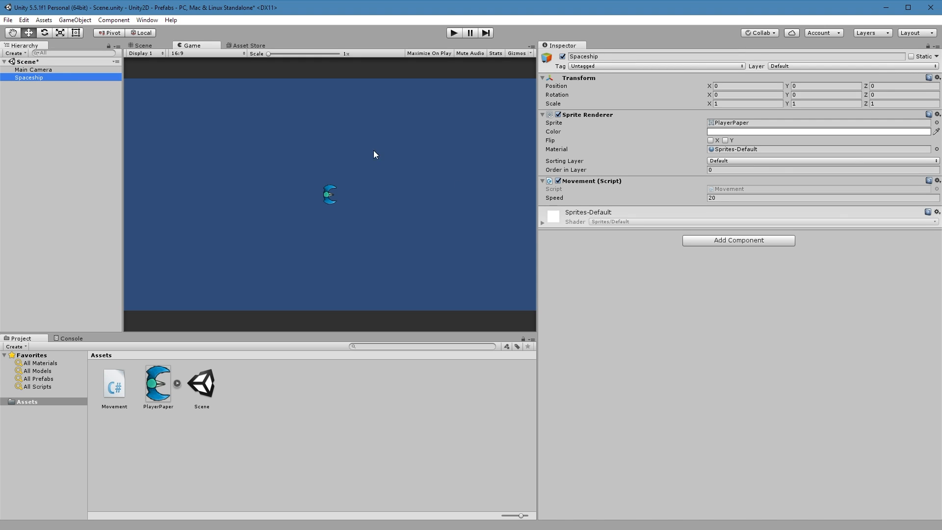
right_click(601, 182)
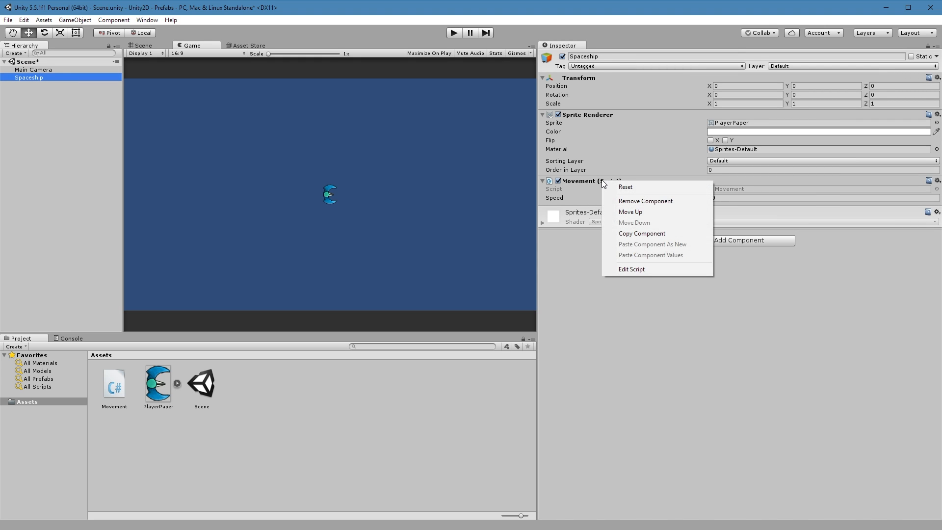
click(657, 203)
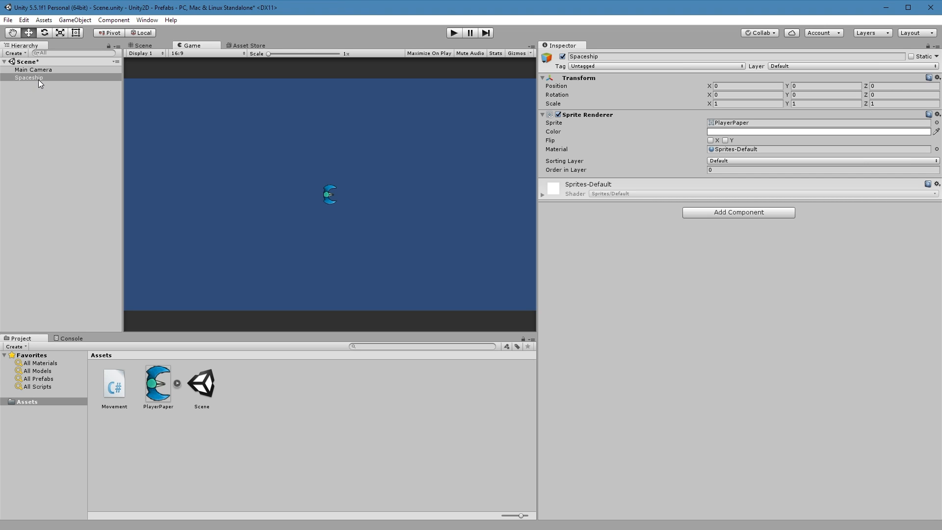
Create a prefab from the Spaceship object in the Assets folder and compare it with the PlayerPaper and Movement assets.
drag(33, 79, 299, 410)
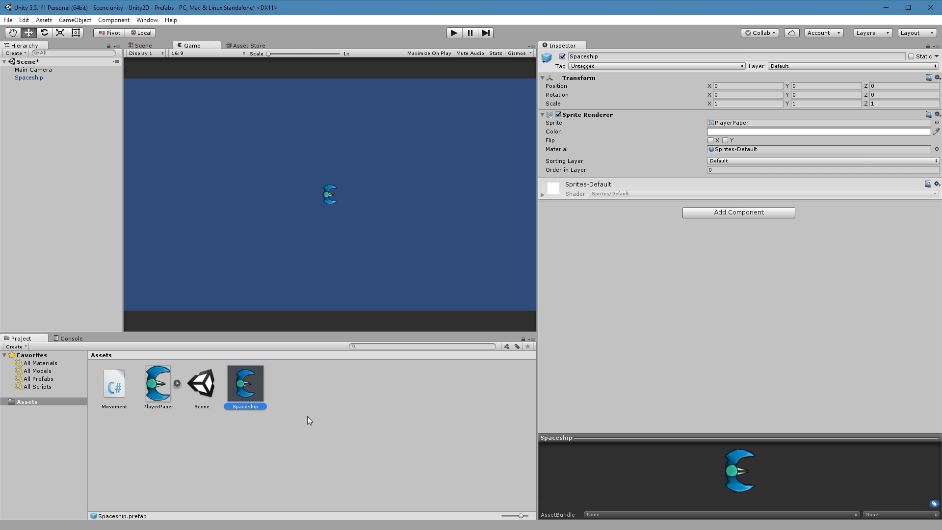
click(162, 393)
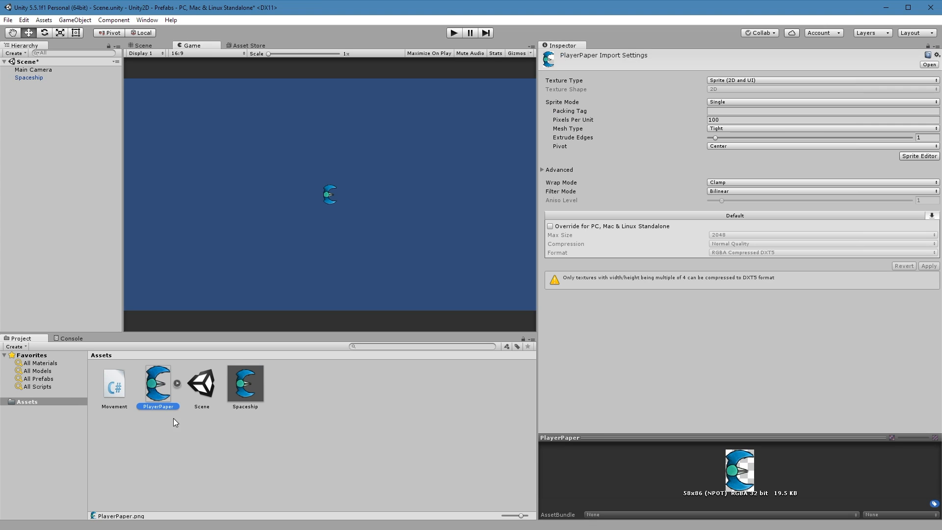
click(239, 382)
click(115, 386)
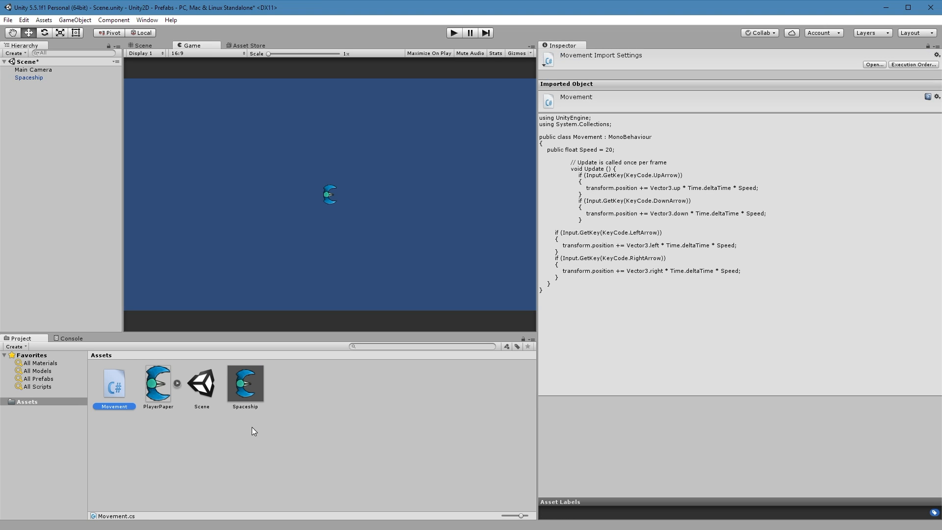
click(248, 392)
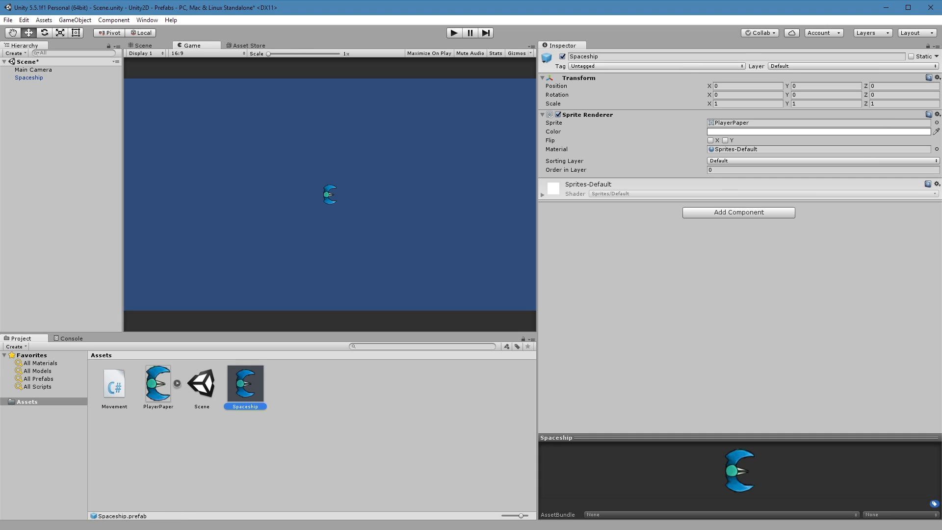
Duplicate the Spaceship prefab instance in the hierarchy three times.
click(38, 82)
click(46, 78)
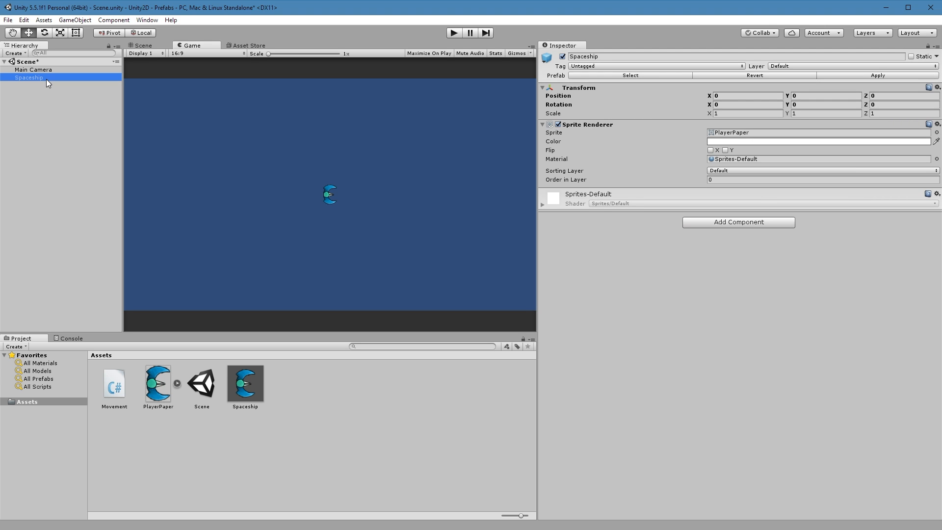
key(ctrl+d)
key(ctrl+d)
key(ctrl+d)
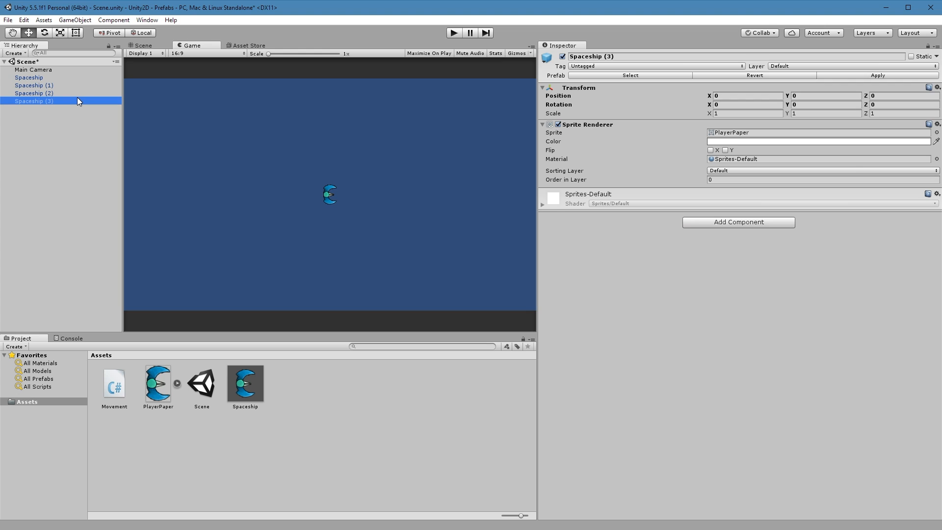
Move Spaceship (3) in the scene to about X 5.13, Y 2.88.
click(144, 45)
drag(338, 149, 339, 80)
drag(373, 126, 496, 126)
Move Spaceship (2) in the scene to about X 2.77, Y -3.14.
click(42, 93)
drag(338, 164, 337, 263)
drag(386, 293, 439, 289)
drag(403, 247, 403, 221)
Move Spaceship (1) in the scene to about X -7.18, Y -1.78.
click(41, 103)
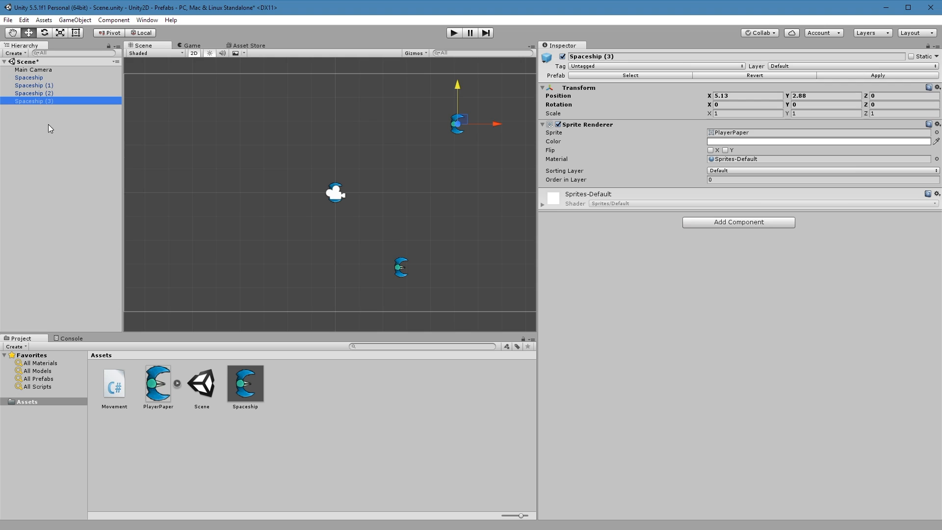
click(49, 92)
click(49, 86)
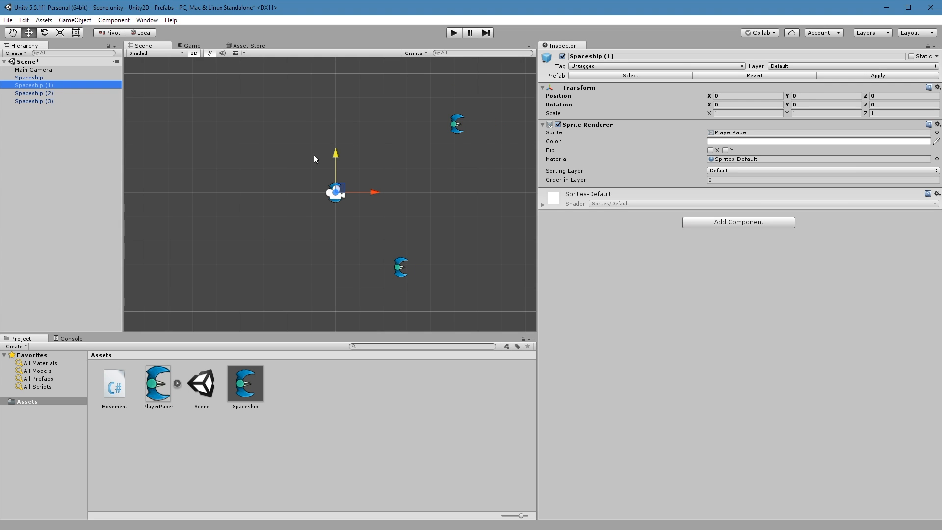
drag(334, 155, 336, 226)
drag(369, 264, 198, 274)
drag(162, 229, 166, 198)
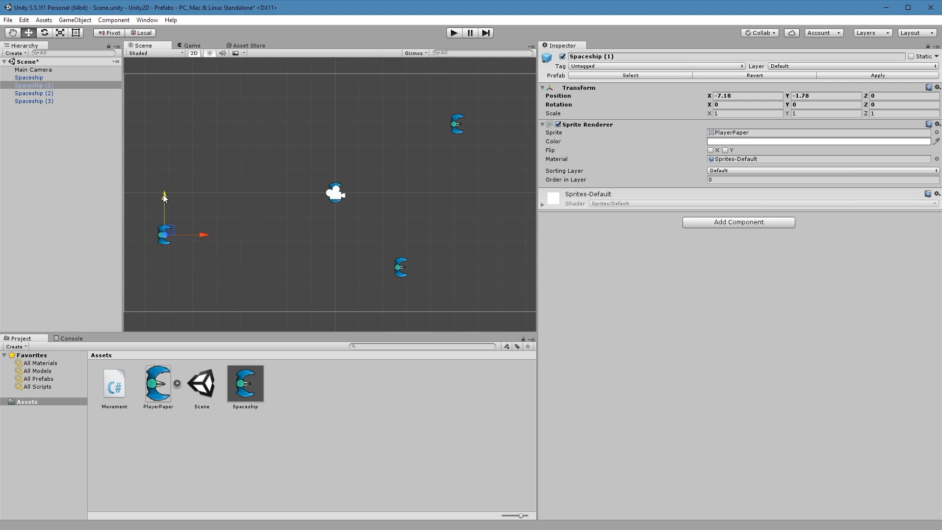
Select the original Spaceship, run the game to test the four ships without a movement script, and stop the run.
click(28, 79)
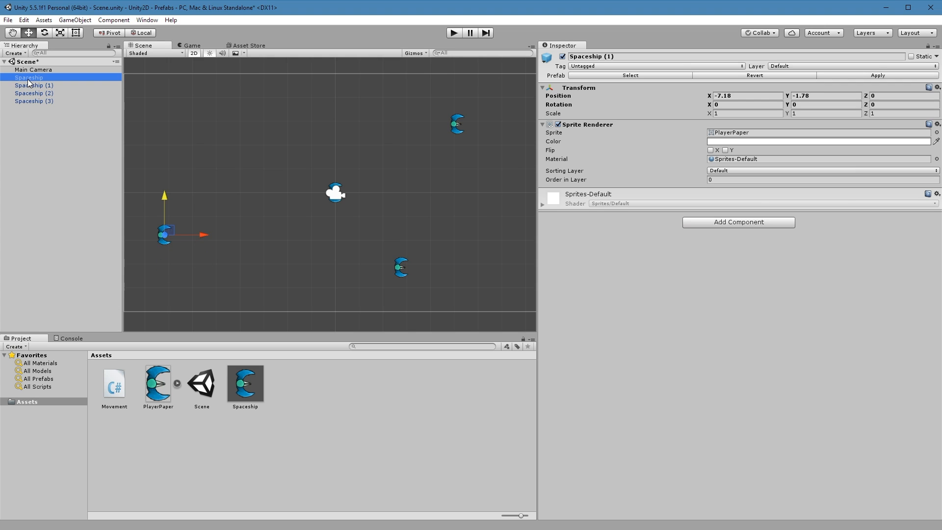
click(193, 46)
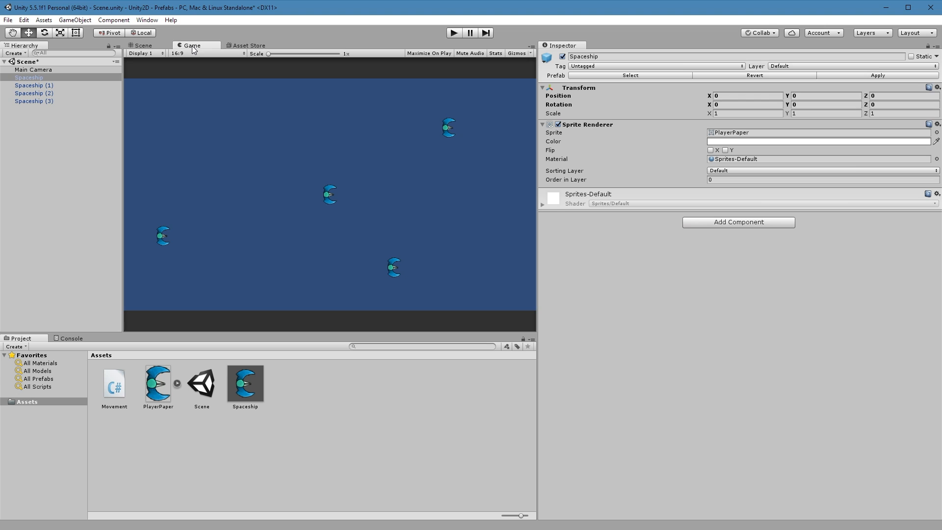
click(452, 32)
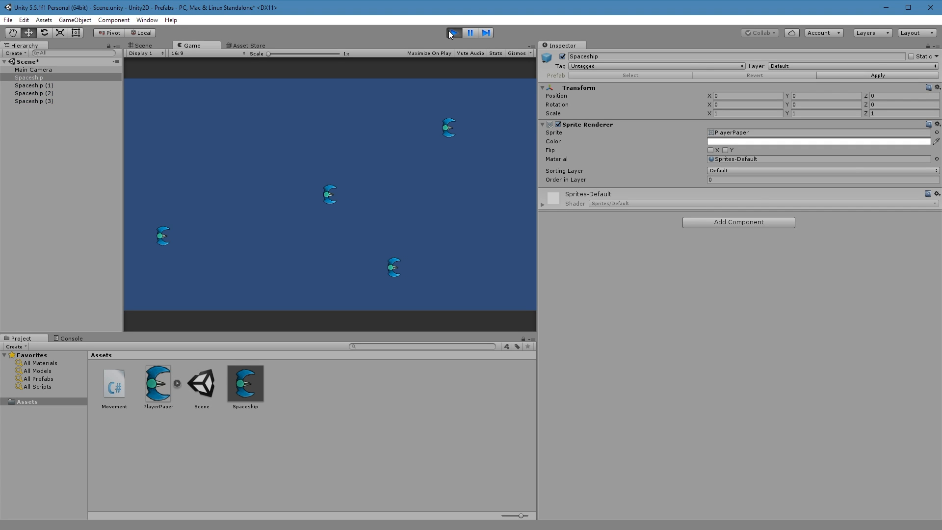
click(453, 32)
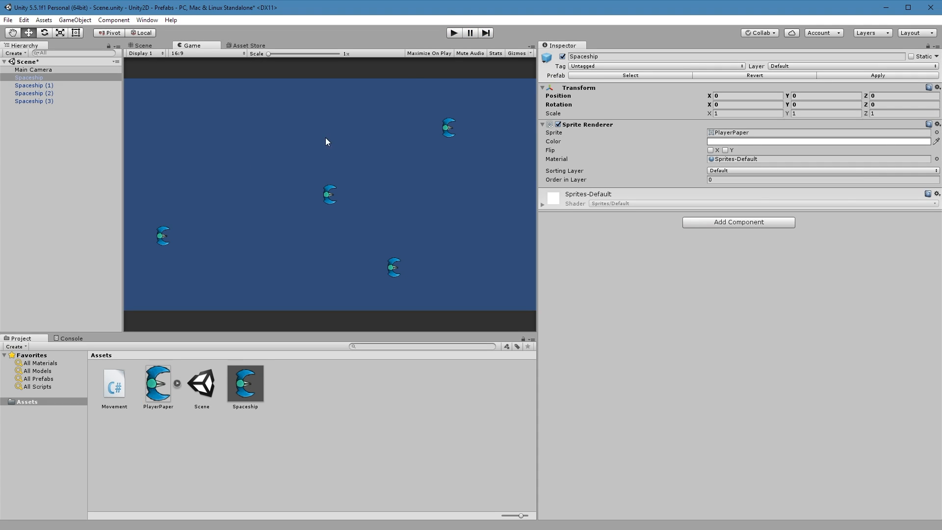
Add the Movement script component to the original Spaceship and test its movement in a game run.
click(726, 223)
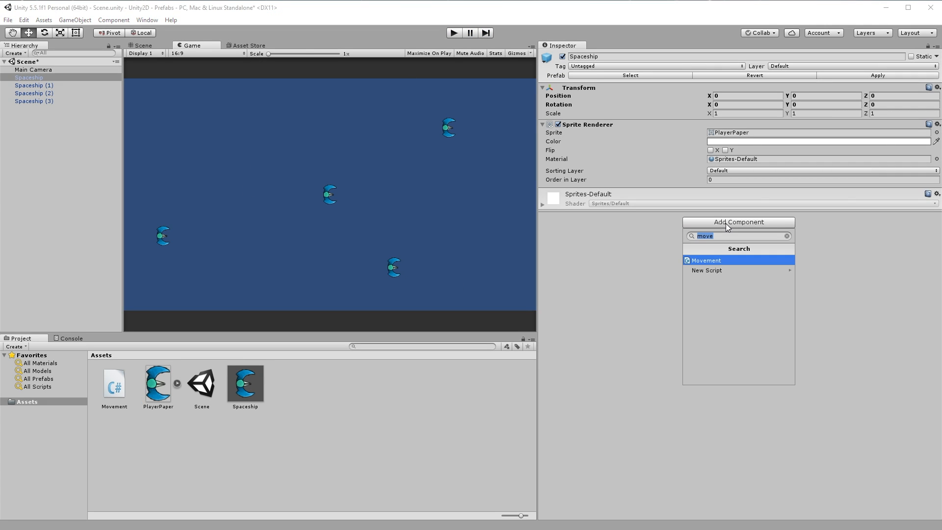
click(716, 261)
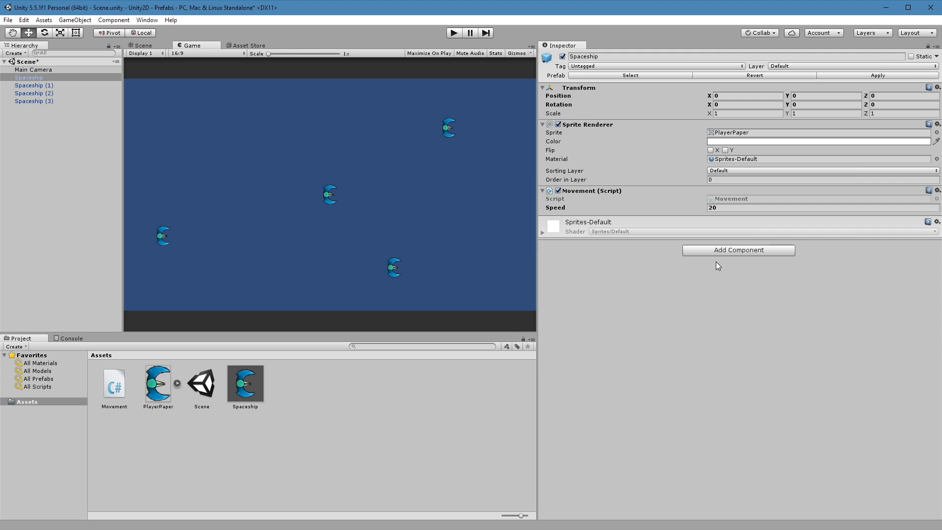
click(452, 33)
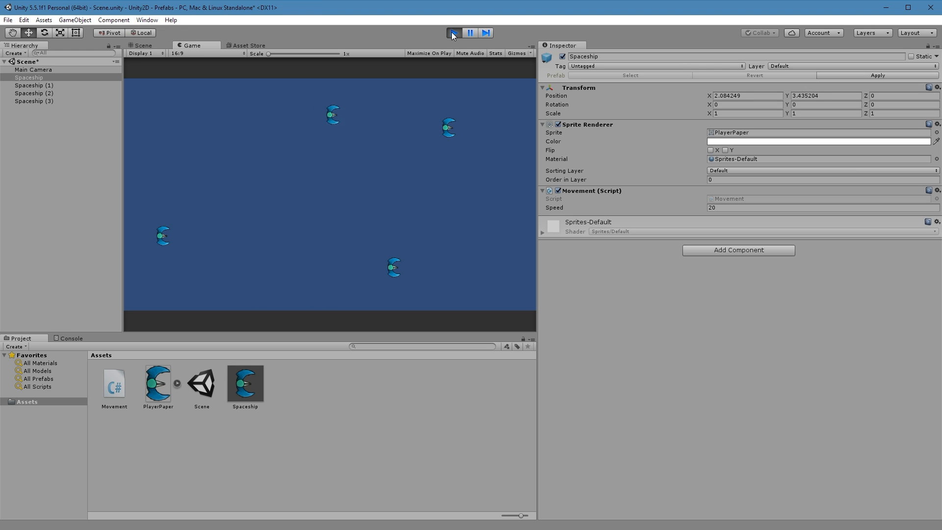
click(453, 33)
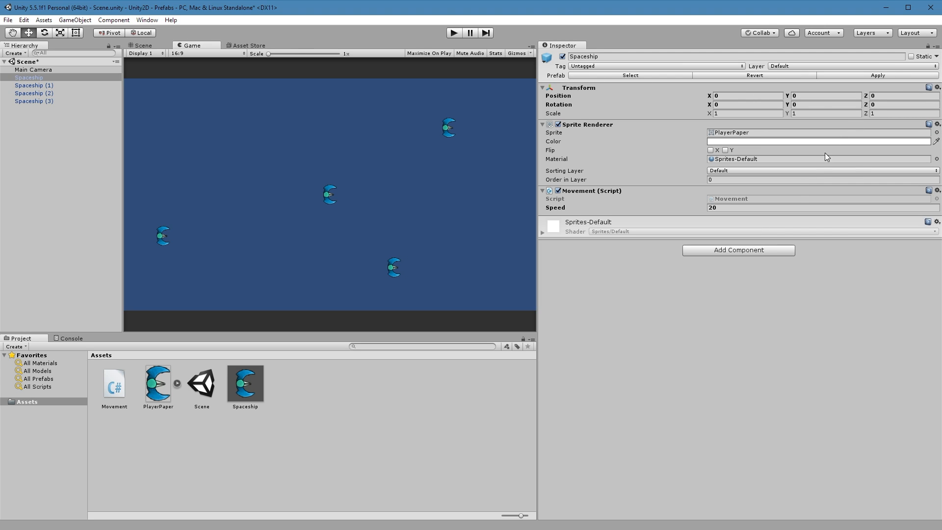
Apply the original Spaceship's changes to its prefab and check Spaceship (1) to Spaceship (3) for the Movement component.
click(898, 75)
click(33, 86)
click(35, 94)
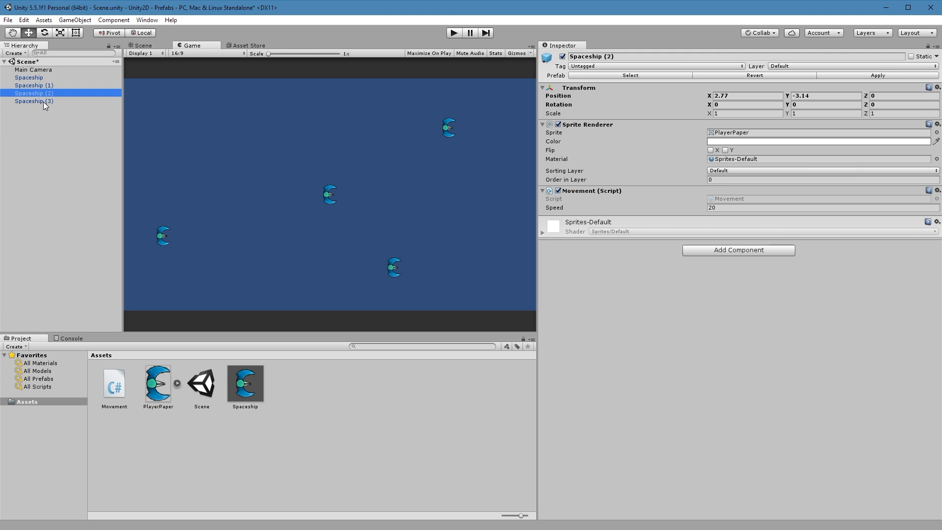
click(43, 101)
click(41, 94)
click(39, 85)
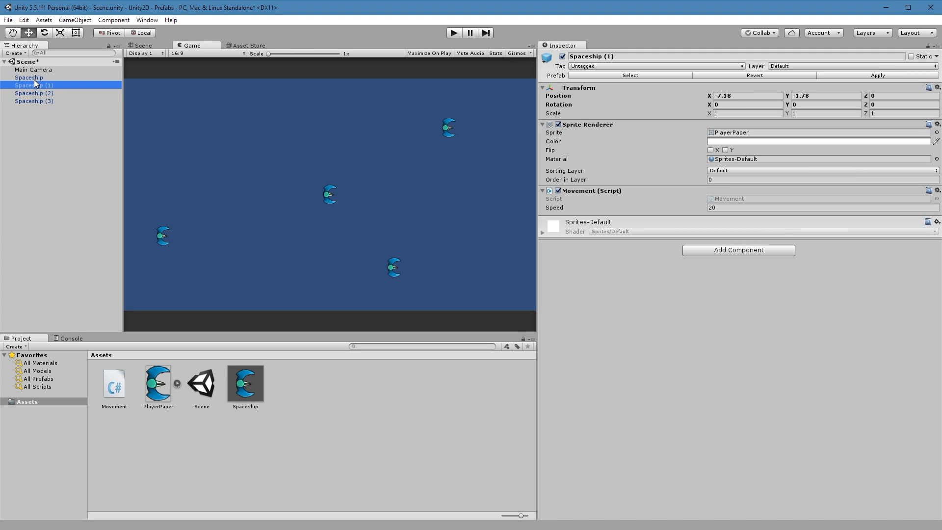
Select the original Spaceship, run the game to test all prefab instances moving together, and stop the run.
click(35, 78)
click(452, 33)
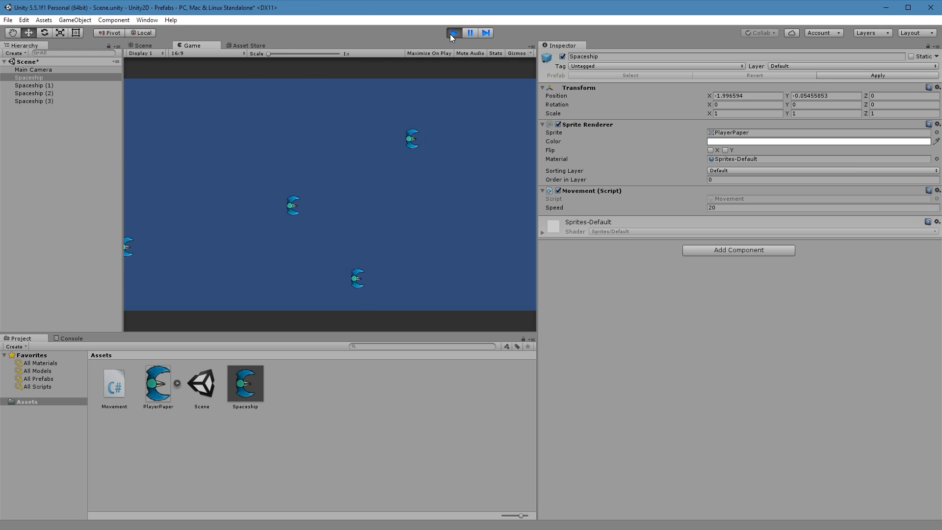
click(453, 33)
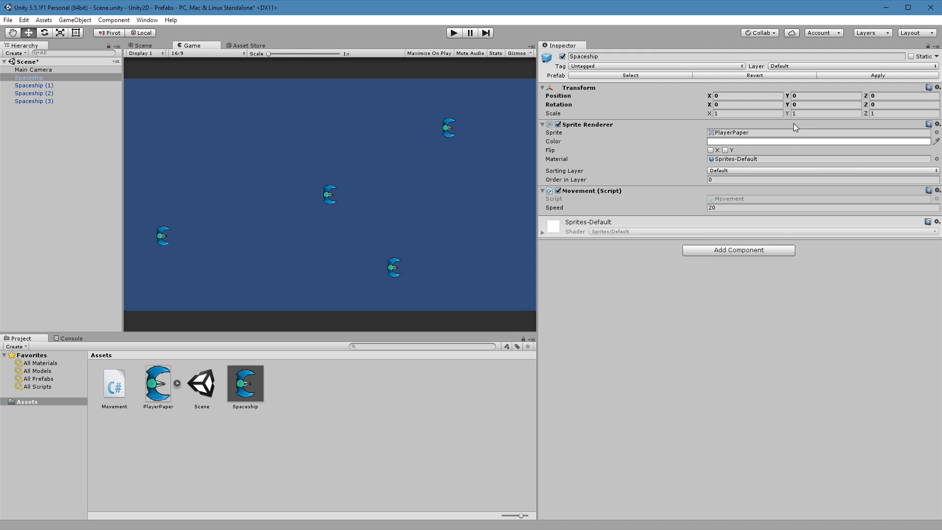
Set the original Spaceship's sprite color to black (000000FF) and apply the change to the prefab.
click(722, 142)
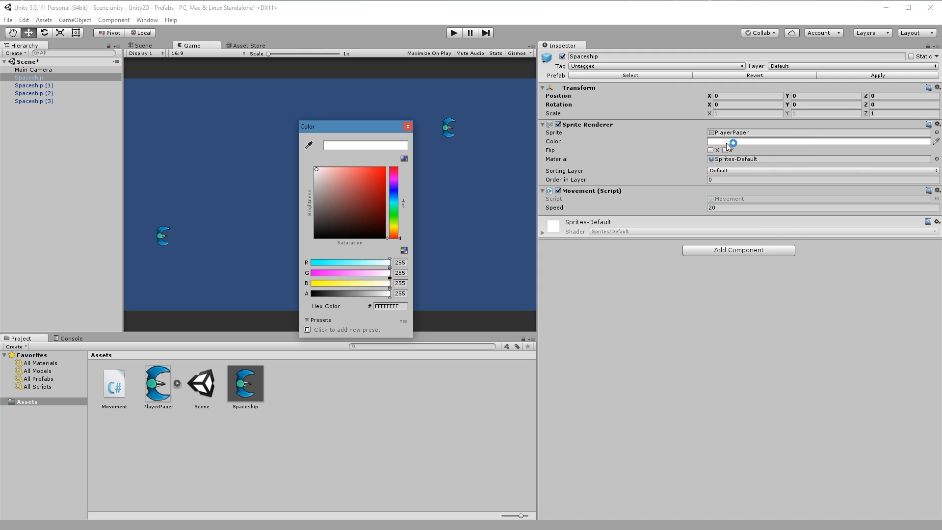
drag(333, 181, 307, 248)
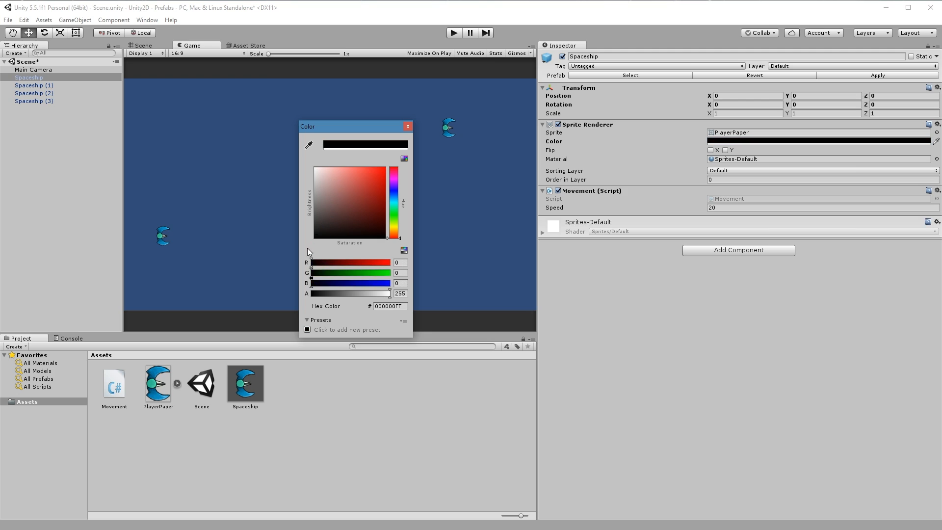
click(408, 126)
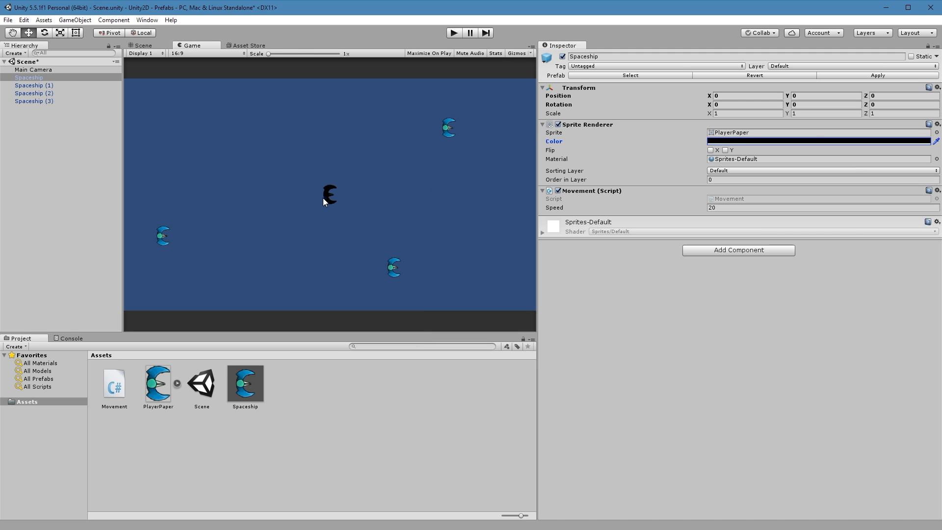
click(902, 76)
Shift the original Spaceship's X position to 0.21 and set it back to 0.
mouse_move(708, 97)
mouse_down()
mouse_move(764, 99)
mouse_move(717, 105)
mouse_up()
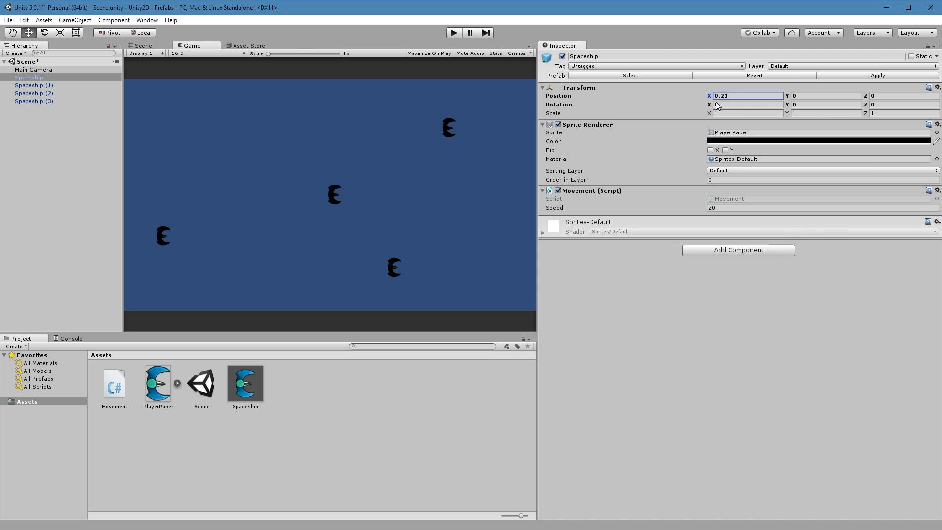
click(709, 96)
text(0)
Set the Z rotation of Spaceship (2) to 45 and of Spaceship (3) to 120.
click(33, 96)
click(885, 105)
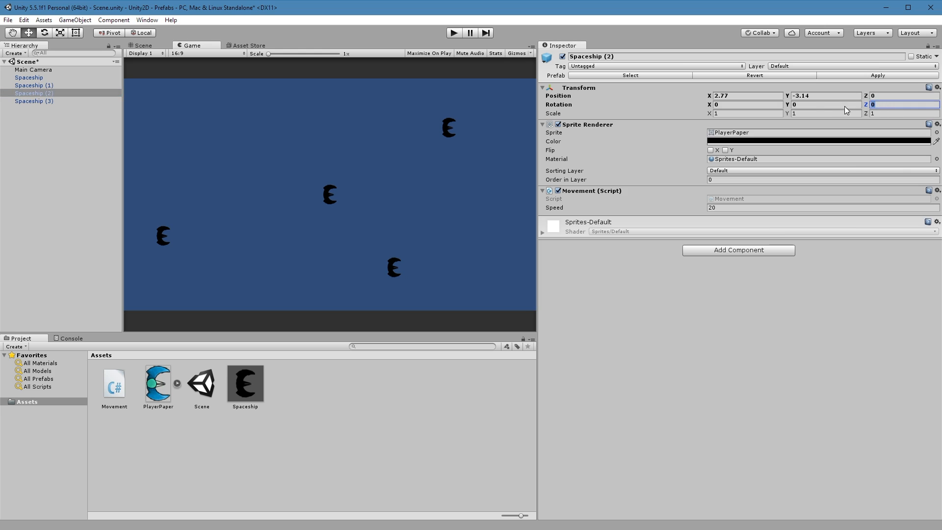
text(45)
click(32, 101)
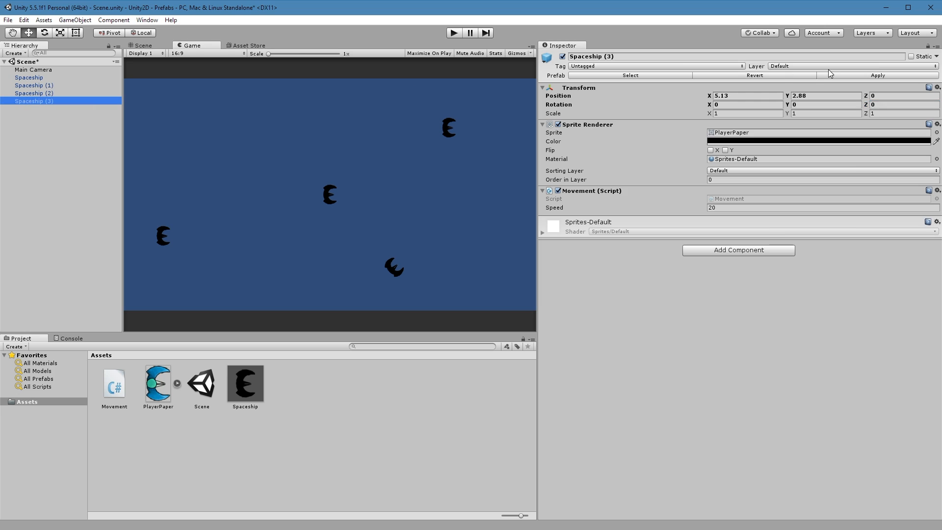
click(897, 105)
text(120)
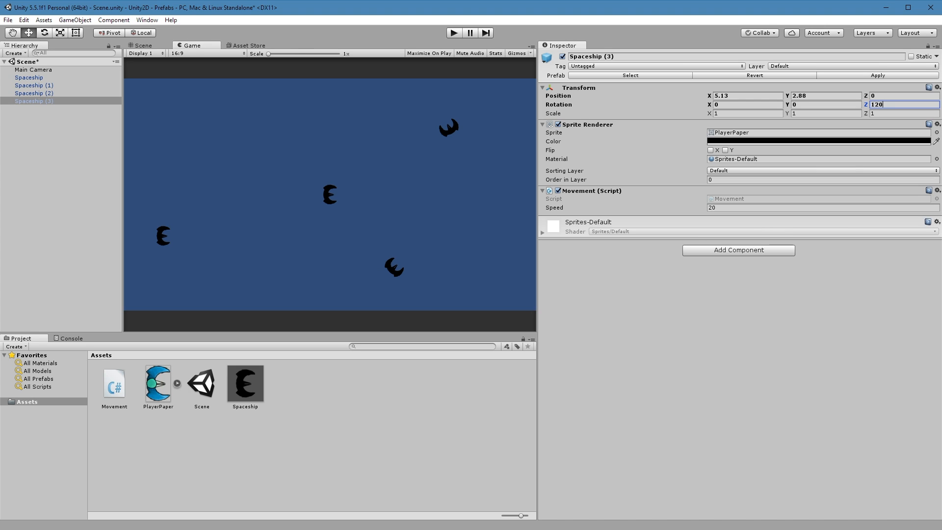
Apply Spaceship (3)'s changes to the prefab and test the black and rotated ships in a game run.
click(903, 76)
click(454, 33)
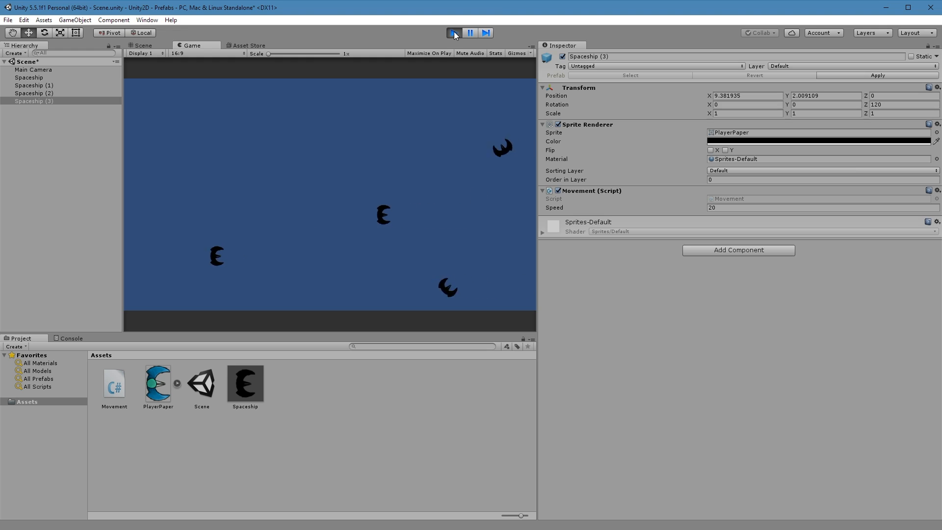
click(454, 33)
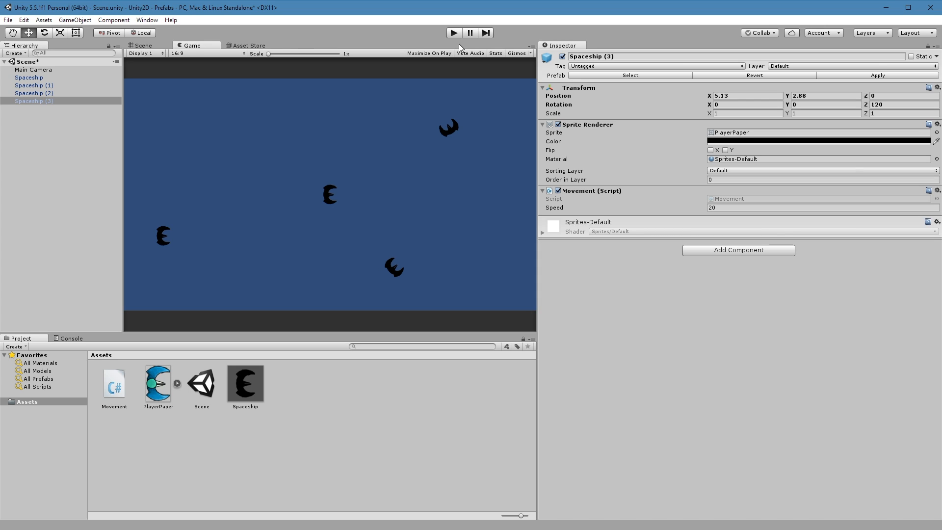
Delete the three duplicates, Spaceship (1) to Spaceship (3), from the hierarchy.
shift+click(34, 85)
key(Delete)
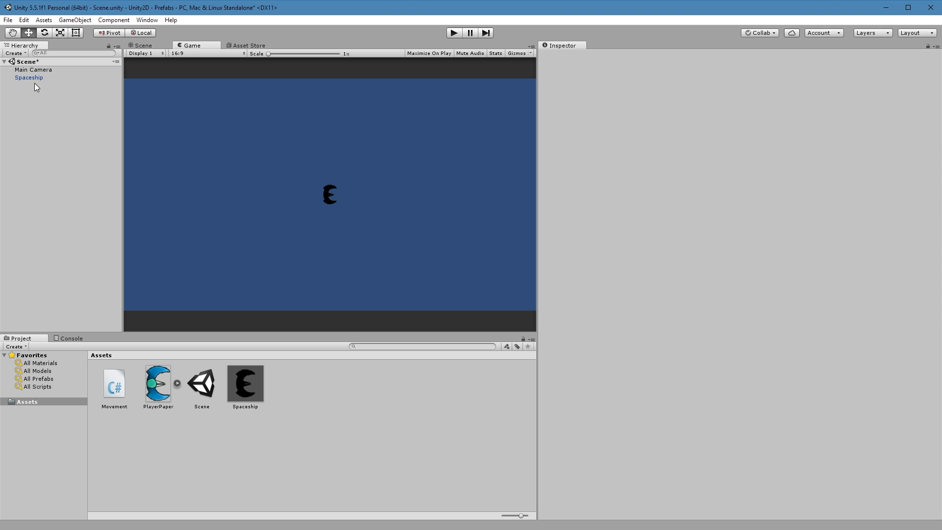